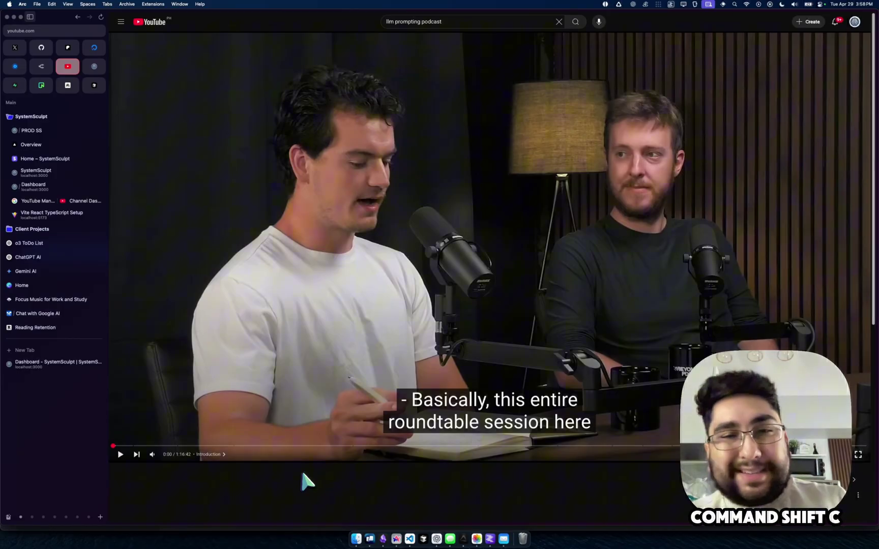
Step: Copy the YouTube podcast video's URL with Cmd+Shift+C and bring Warp to the front
key("super+shift+c")
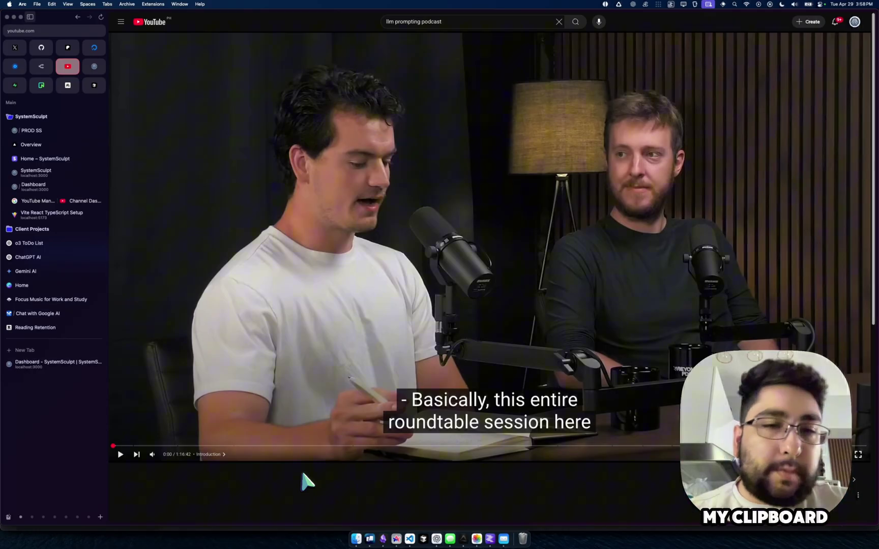
key("super+Tab")
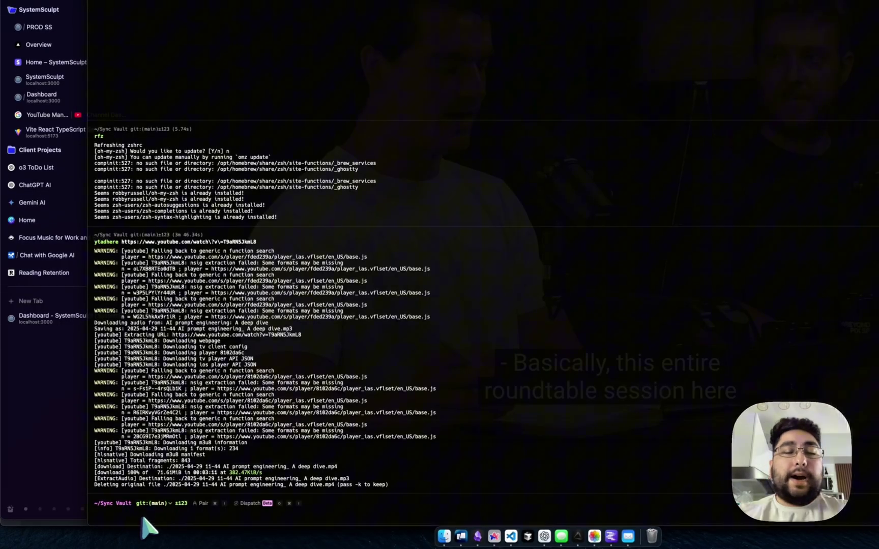
Step: Type the ytadhere alias, clear it from the Warp prompt, and bring Obsidian forward
type("ytadhere")
key("BackSpace")
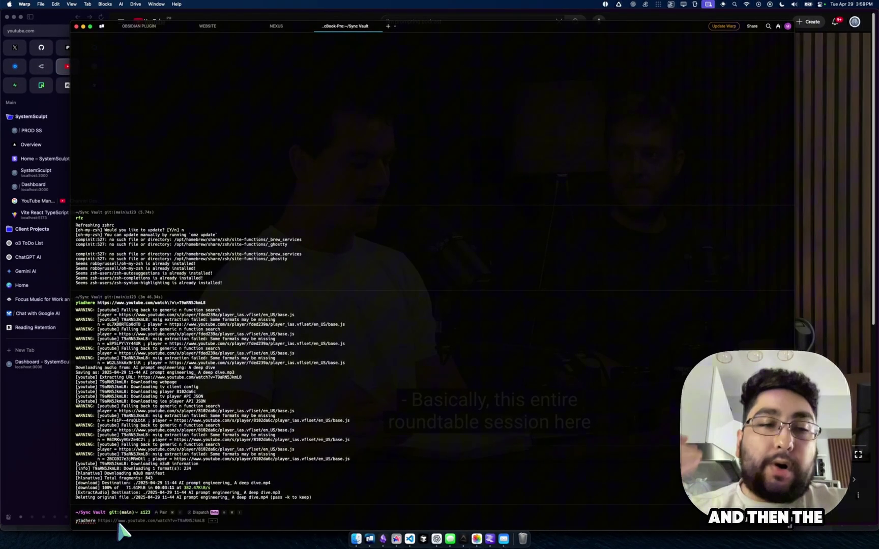
key("BackSpace")
key("BackSpace")
key("BackSpace")
key("BackSpace")
key("BackSpace")
key("BackSpace")
key("BackSpace")
key("BackSpace")
key("BackSpace")
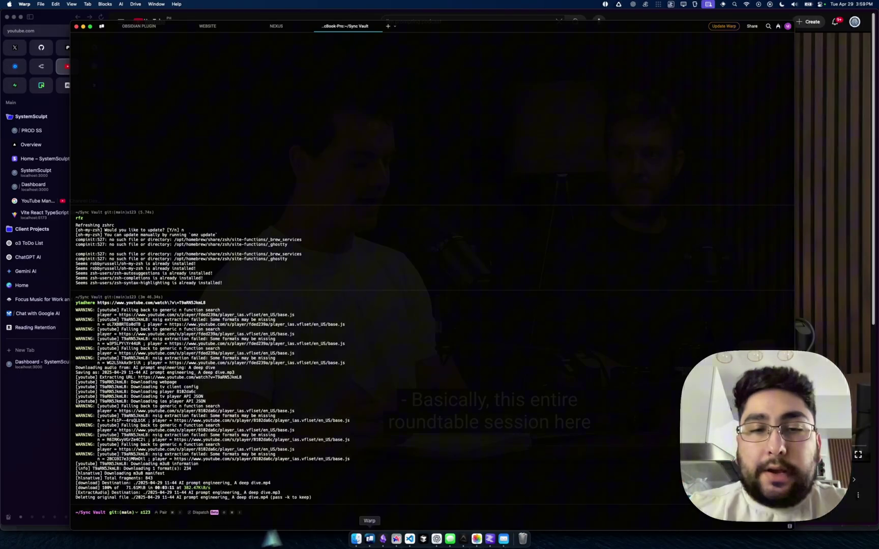
left_click(383, 539)
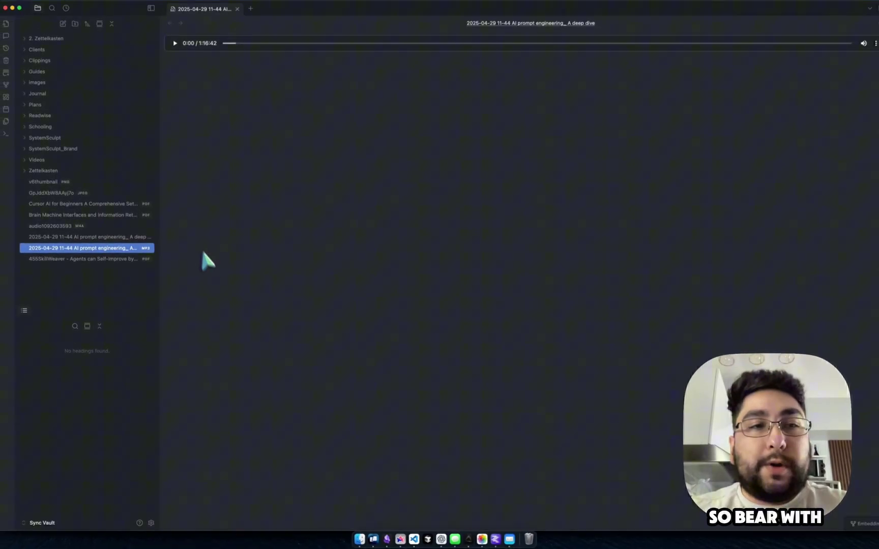
Step: Open the podcast MP3's context menu in Obsidian without choosing anything, then return to Arc
right_click(84, 255)
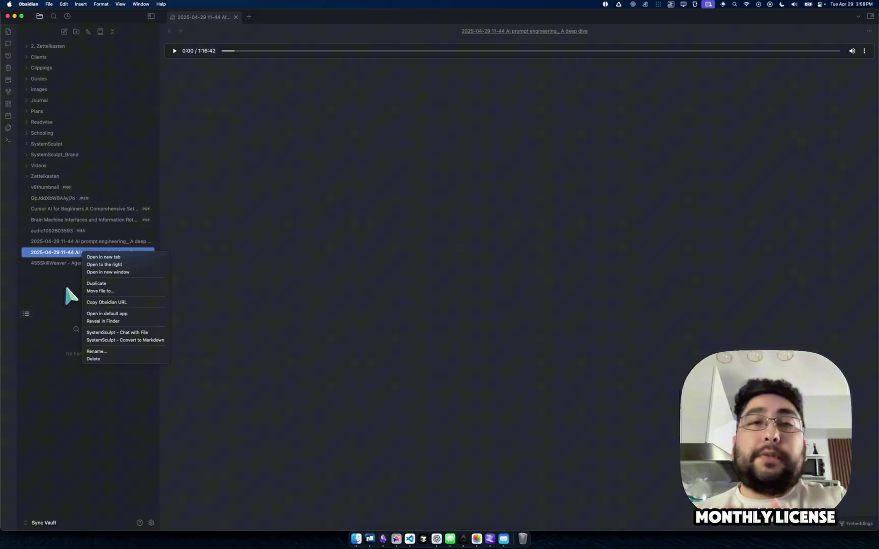
left_click(396, 539)
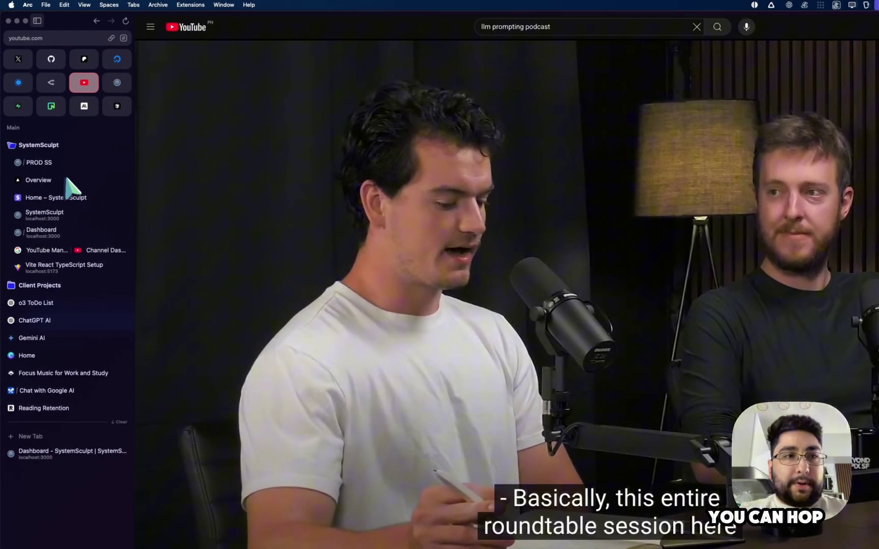
Step: Browse the SystemSculpt Resources page under the All filter and visit the Name and Email signup fields
left_click(70, 164)
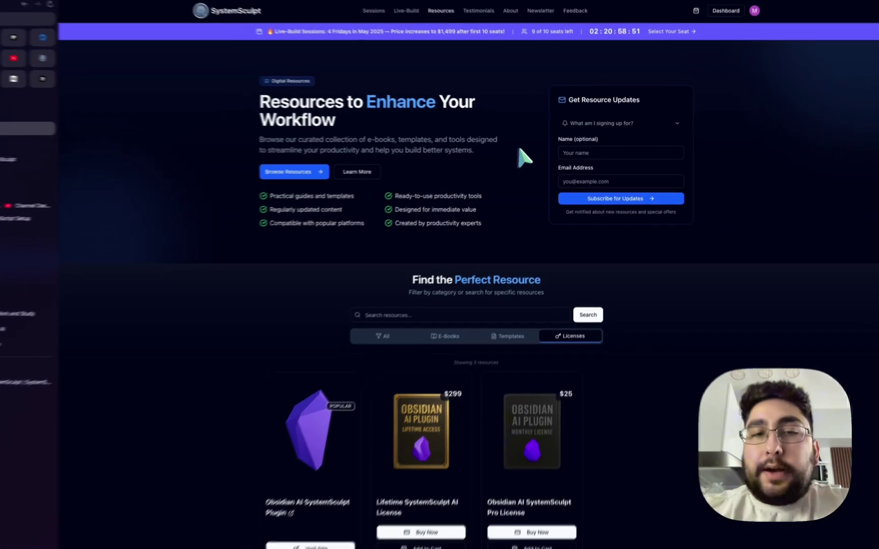
left_click(346, 269)
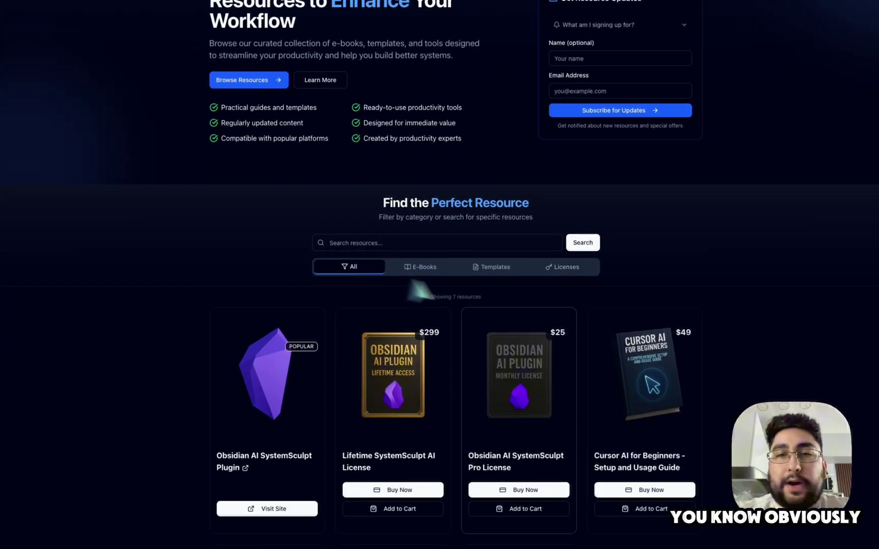
scroll(684, 210, "down", 4)
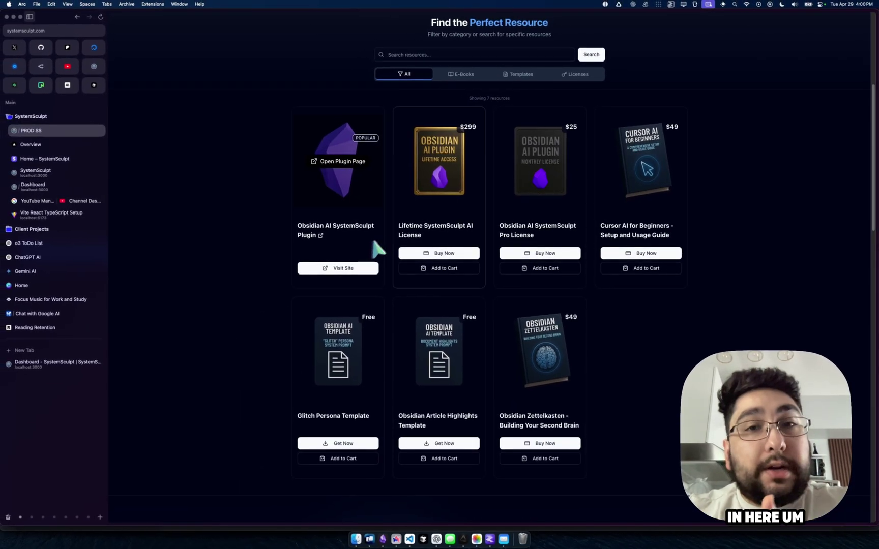
scroll(374, 242, "up", 5)
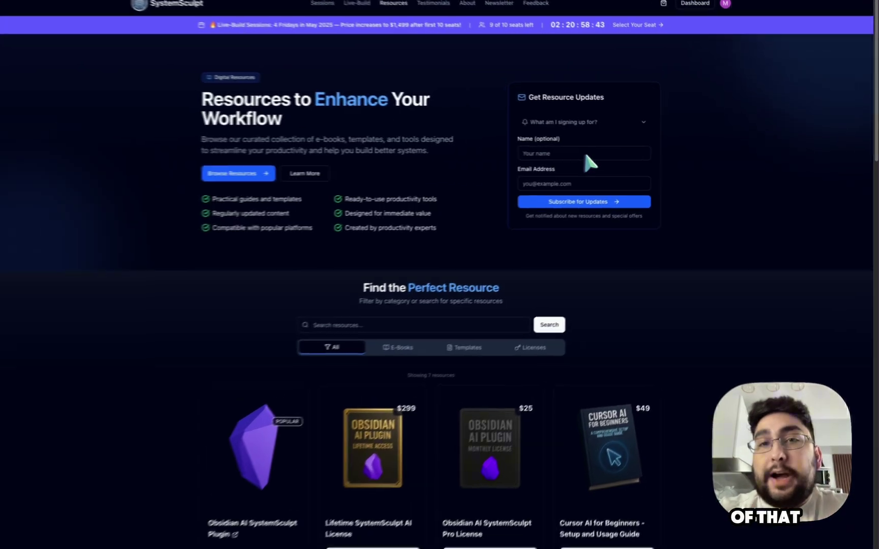
left_click(616, 154)
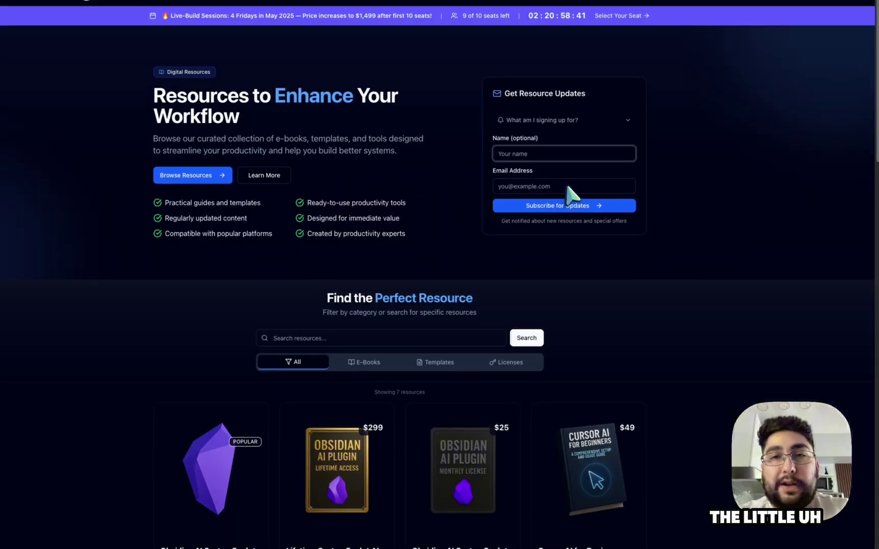
left_click(570, 186)
scroll(634, 312, "down", 5)
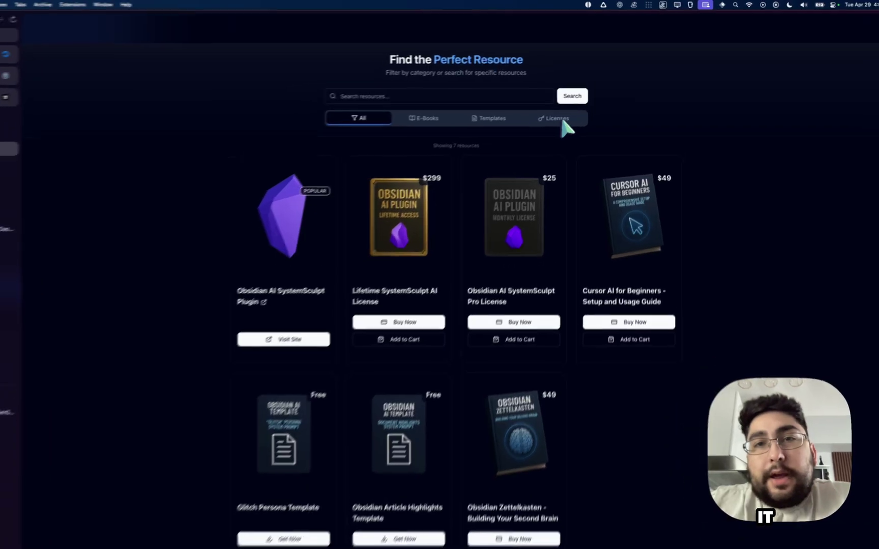
Step: Filter the resources to the three Licenses offerings, then switch back to Obsidian
left_click(577, 103)
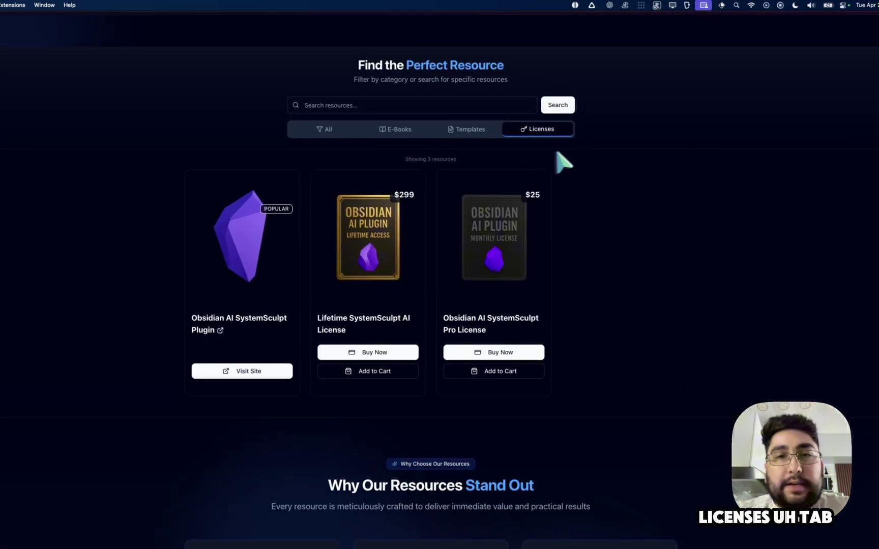
mouse_move(249, 271)
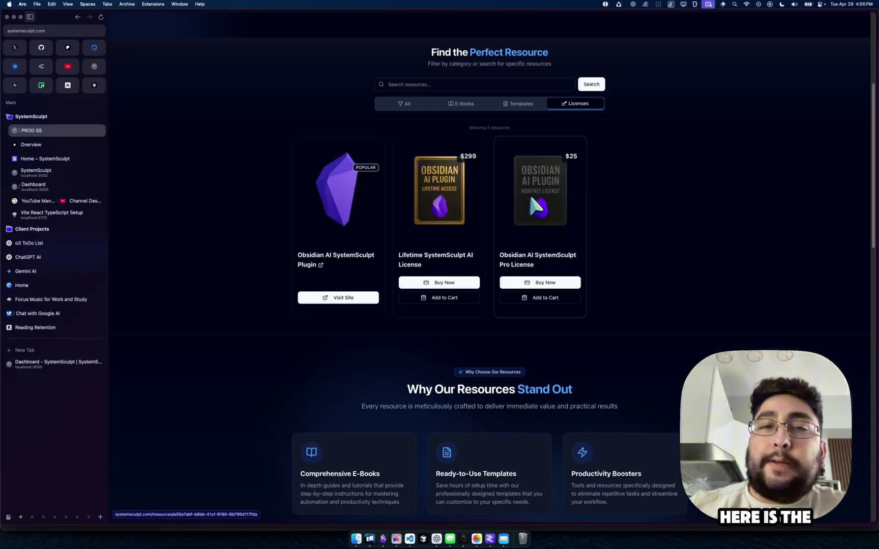
scroll(625, 232, "up", 5)
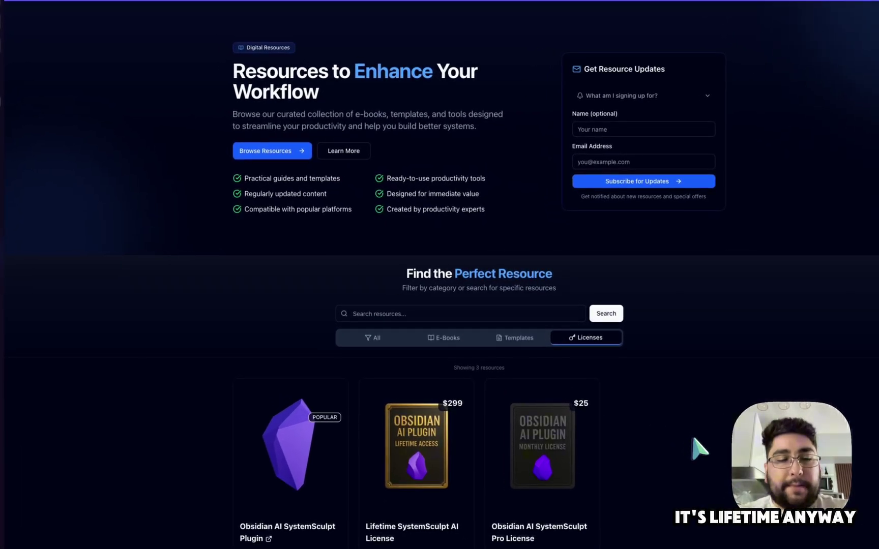
key("super+Tab")
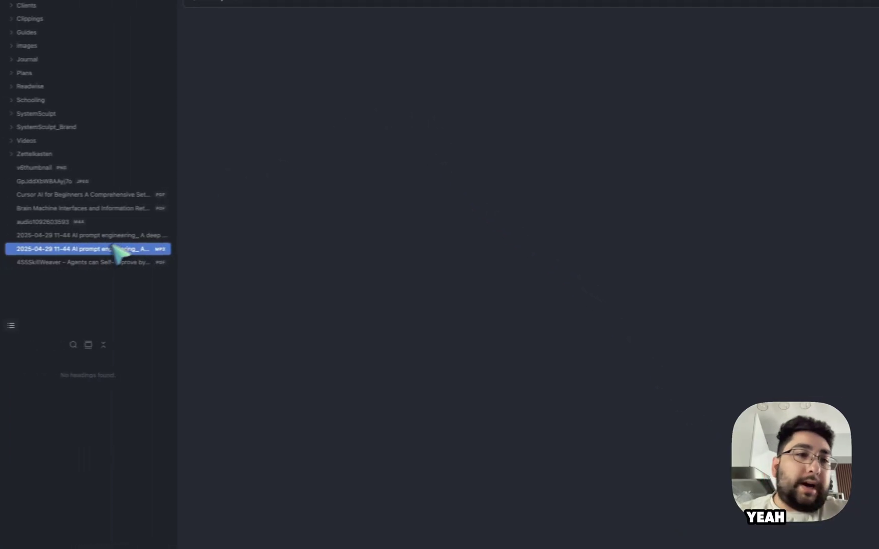
Step: Open the podcast MP3's file options twice and dismiss them unused
right_click(76, 250)
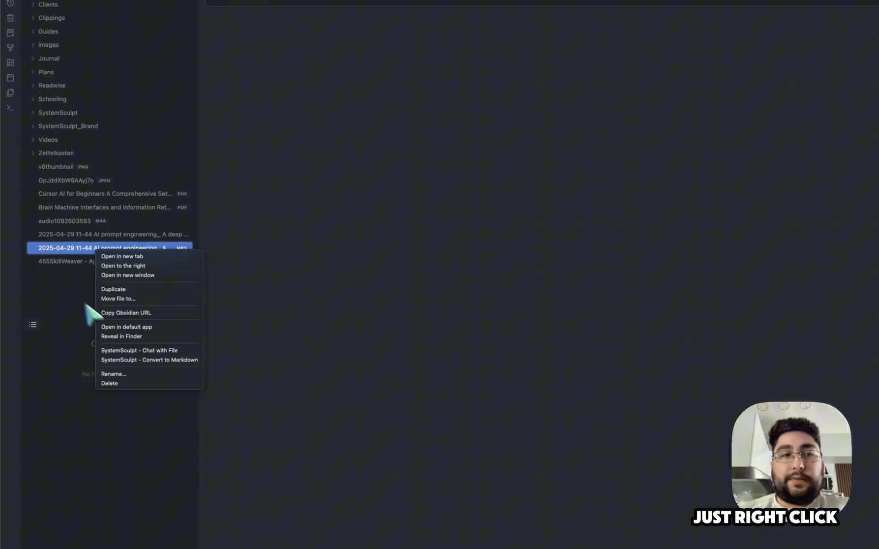
left_click(66, 288)
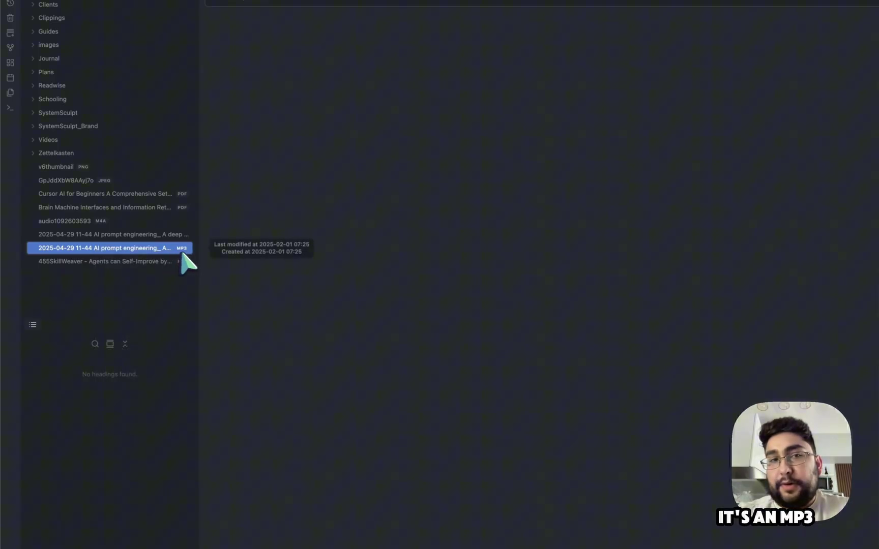
right_click(139, 251)
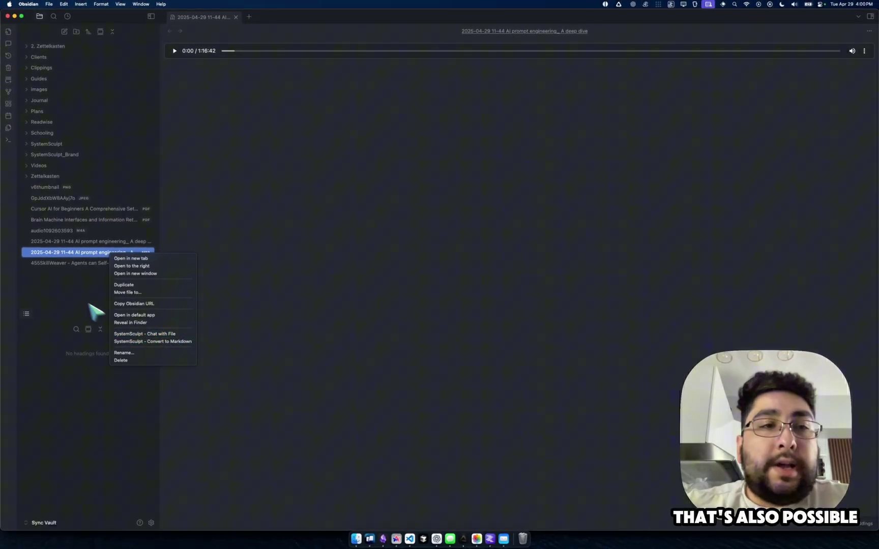
left_click(96, 304)
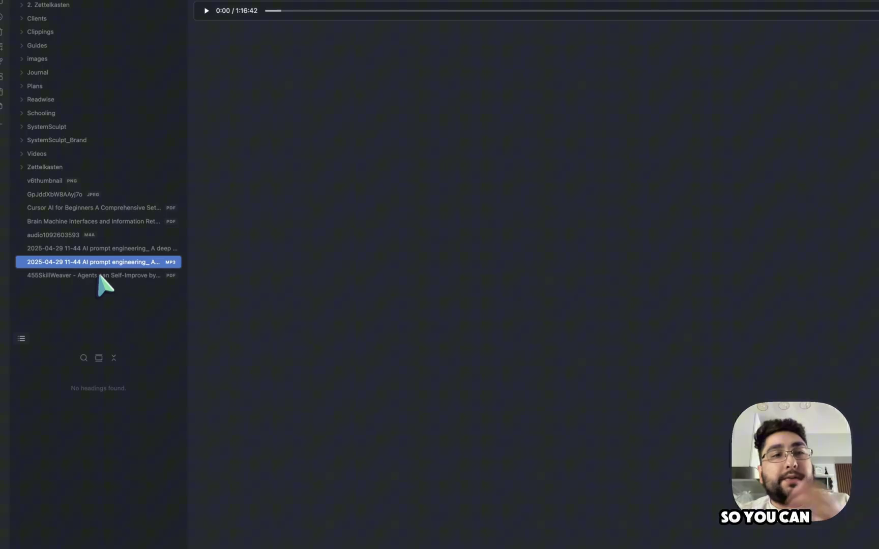
Step: Open the transcription note and select the first entry's timestamp in its Transcription section
left_click(101, 249)
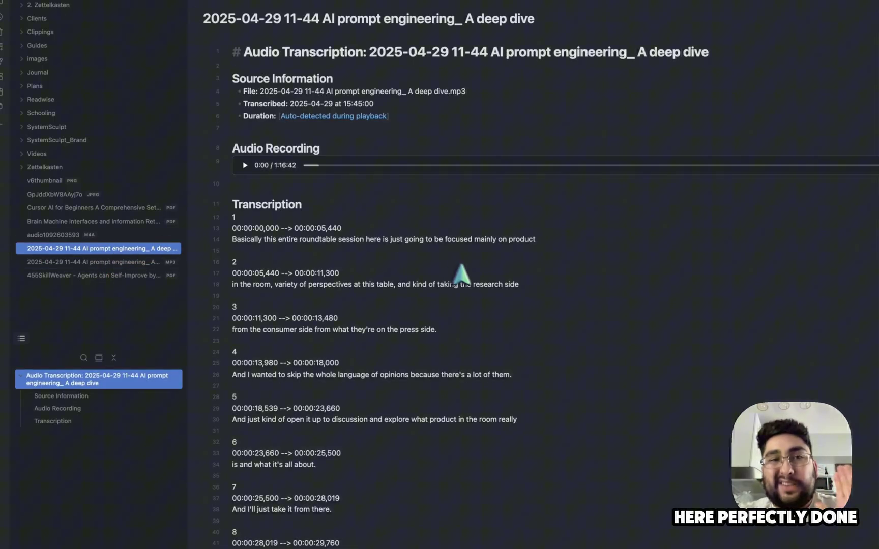
left_click(610, 238)
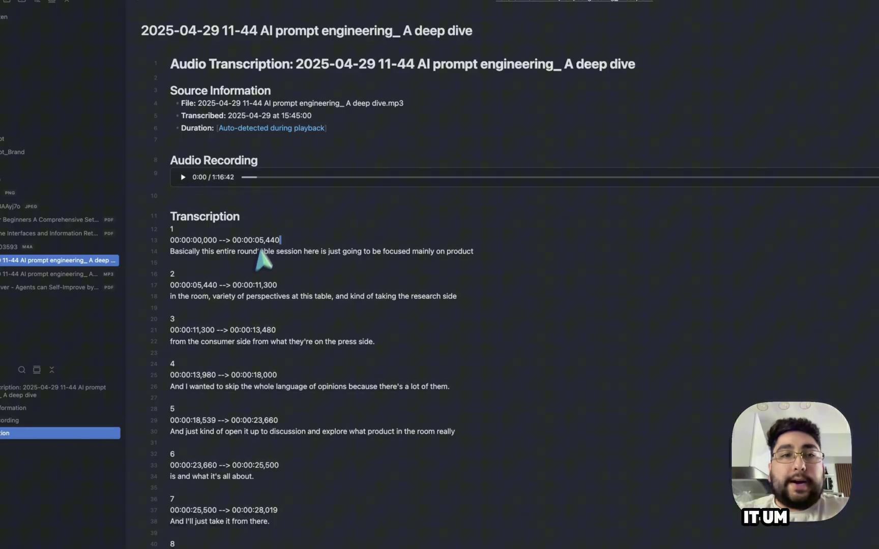
left_click(194, 231)
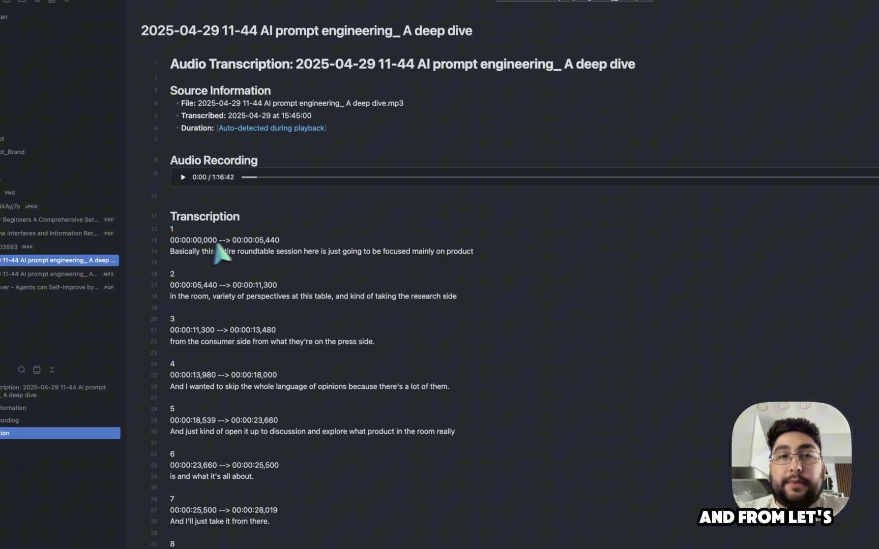
left_click_drag(258, 239, 293, 242)
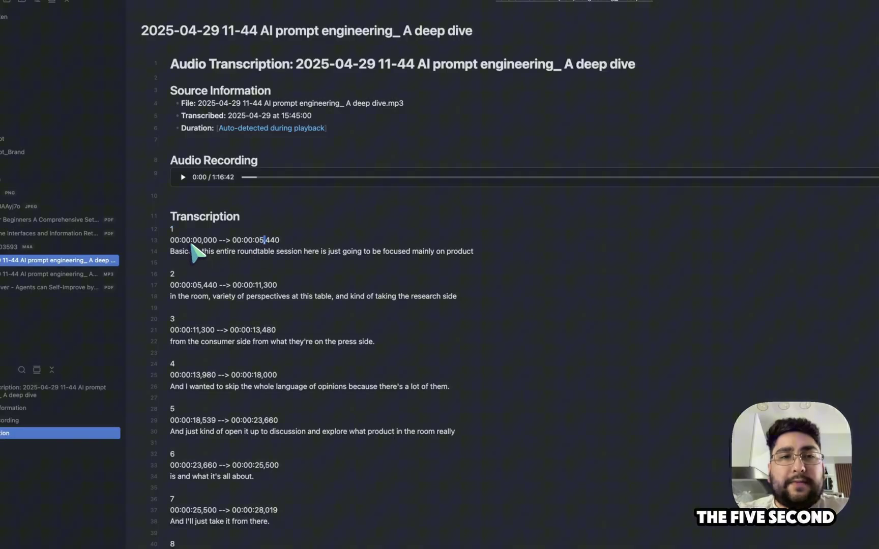
left_click_drag(192, 242, 294, 243)
left_click(296, 244)
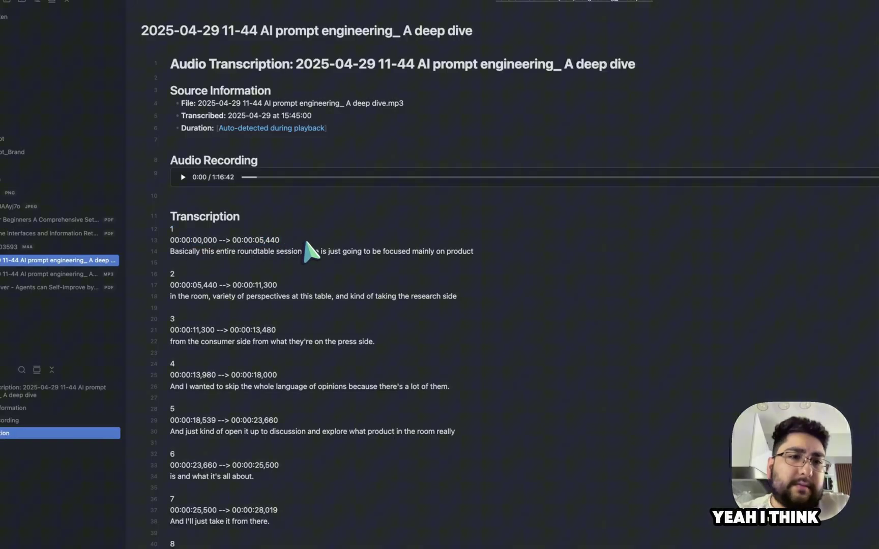
left_click(265, 240)
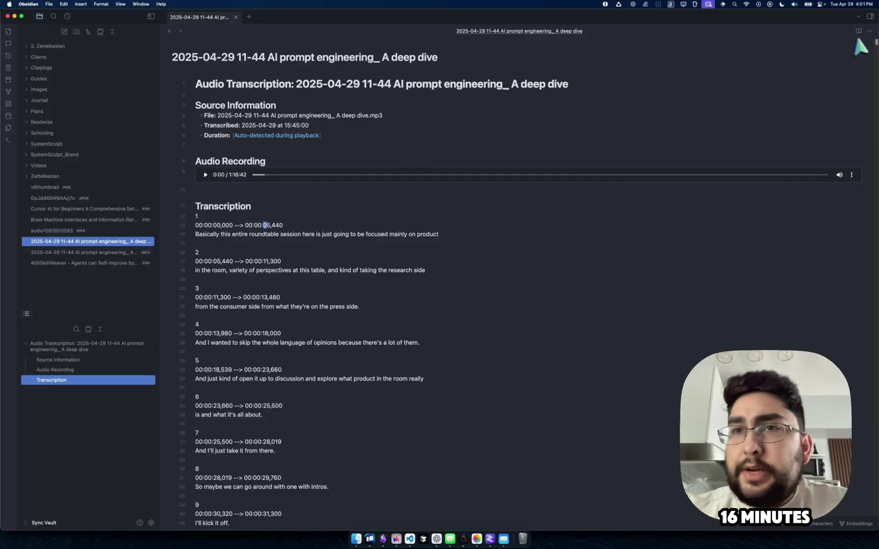
Step: Jump between the note's top and end, landing on final entry 1268 ending 01:16:39,084
scroll(813, 152, "down", 20)
left_click(762, 138)
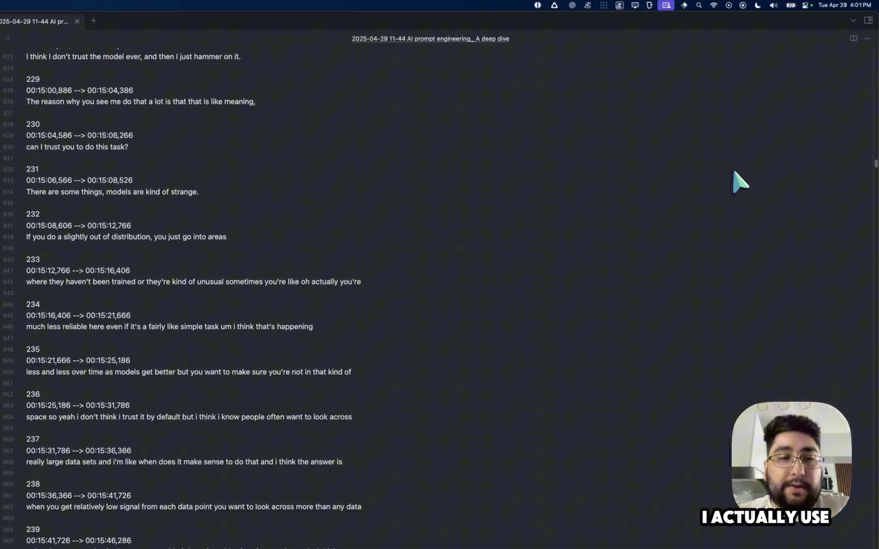
key("shift+g")
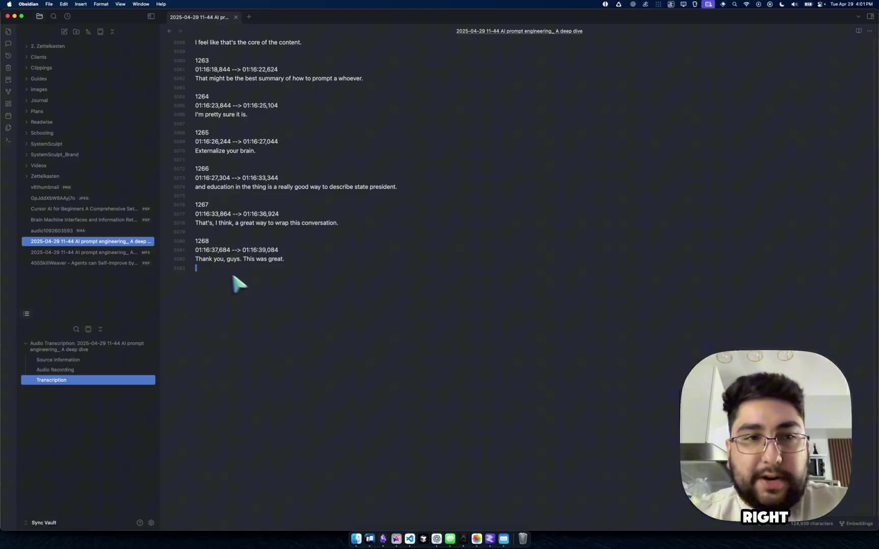
key("g")
key("g")
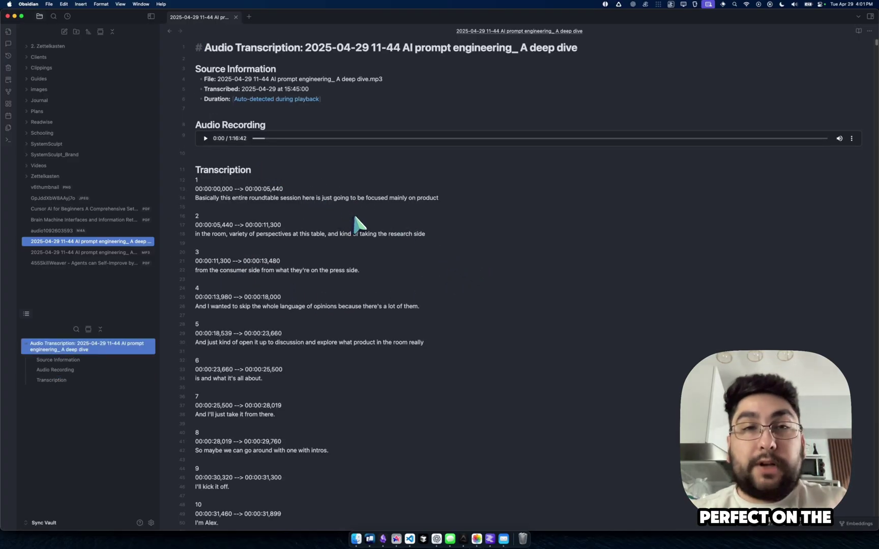
left_click(216, 184)
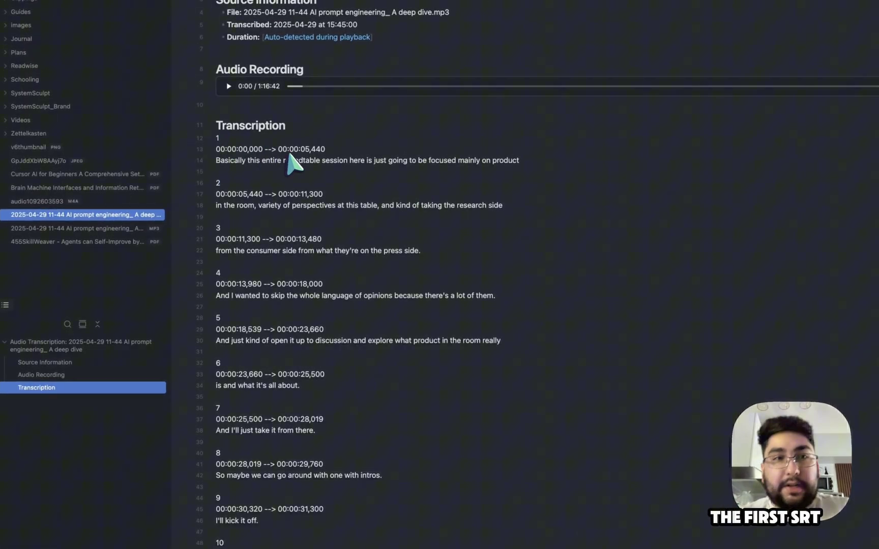
key("shift+g")
scroll(306, 305, "down", 3)
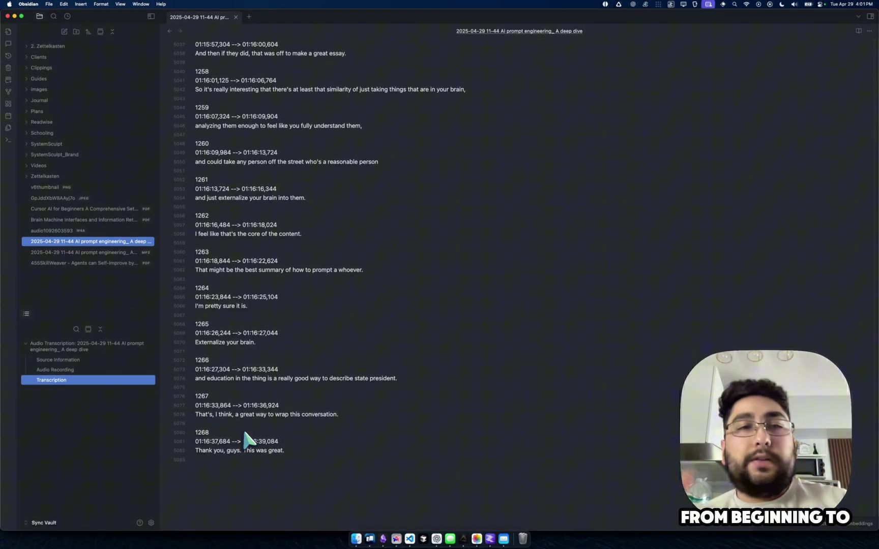
left_click(244, 432)
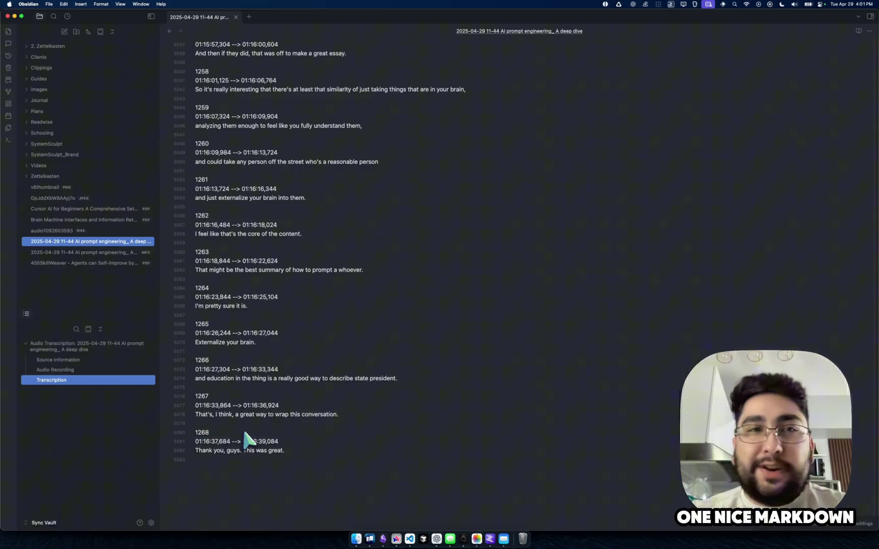
Step: Start a SystemSculpt chat with the transcription note attached and send 'tldr?'
right_click(81, 243)
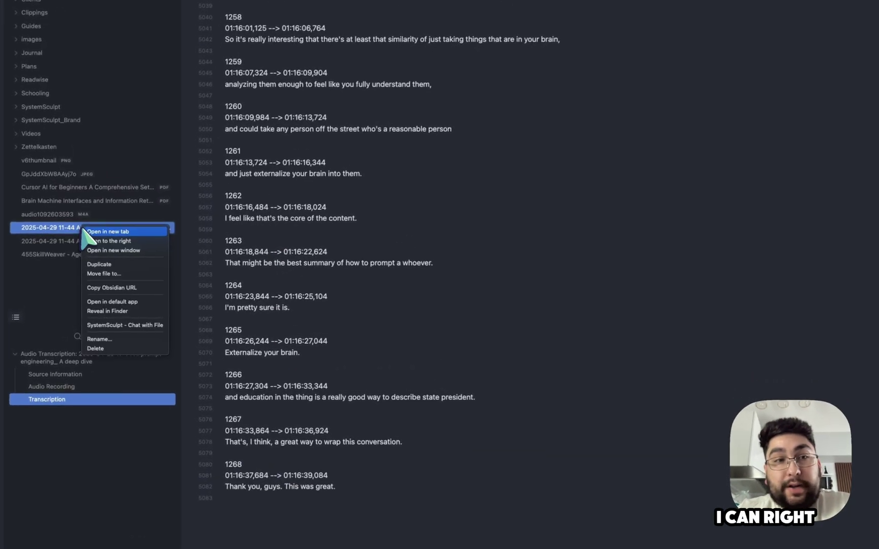
left_click(145, 326)
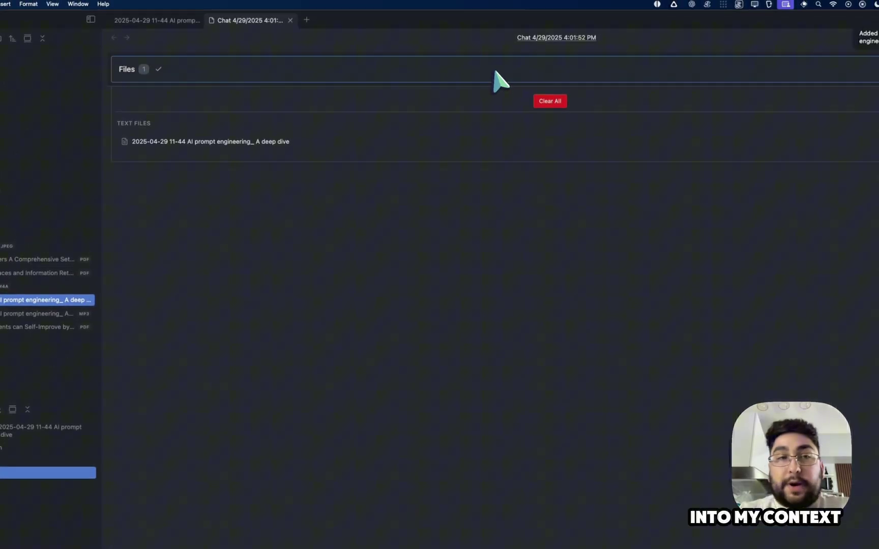
mouse_move(376, 144)
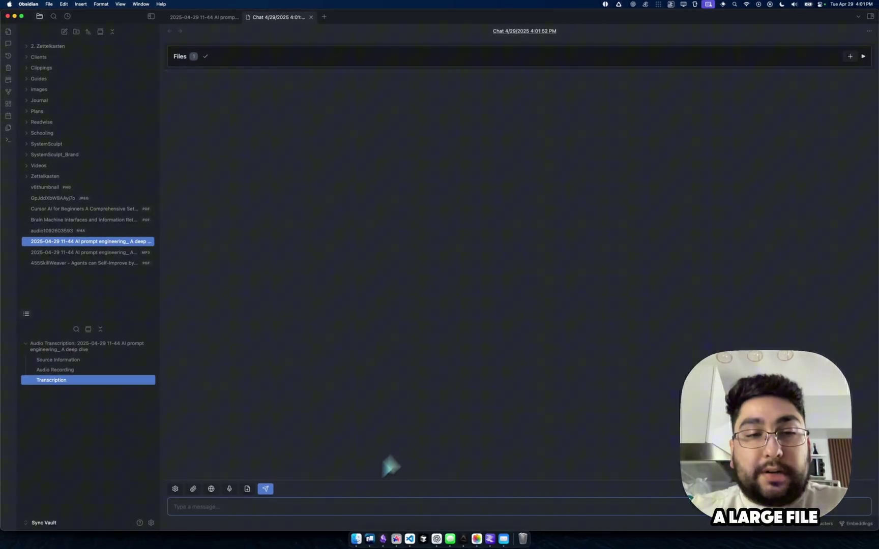
type("t")
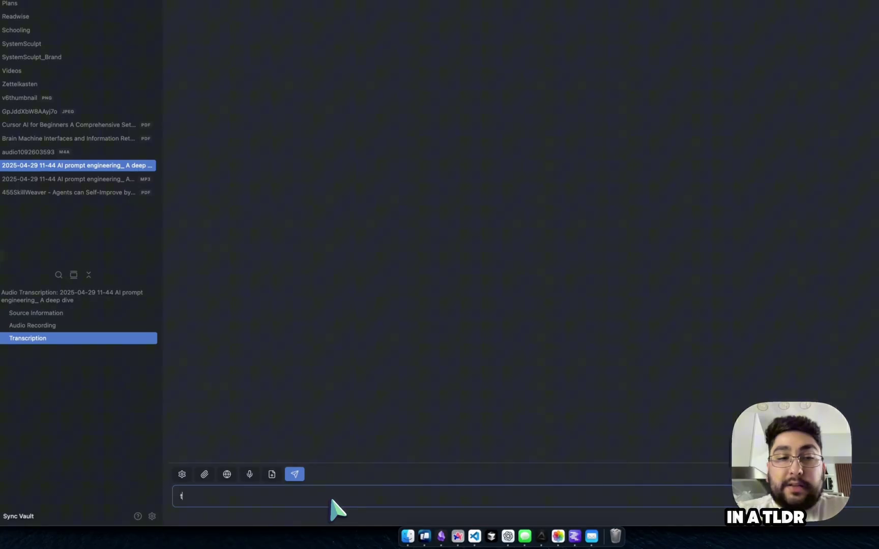
key("Return")
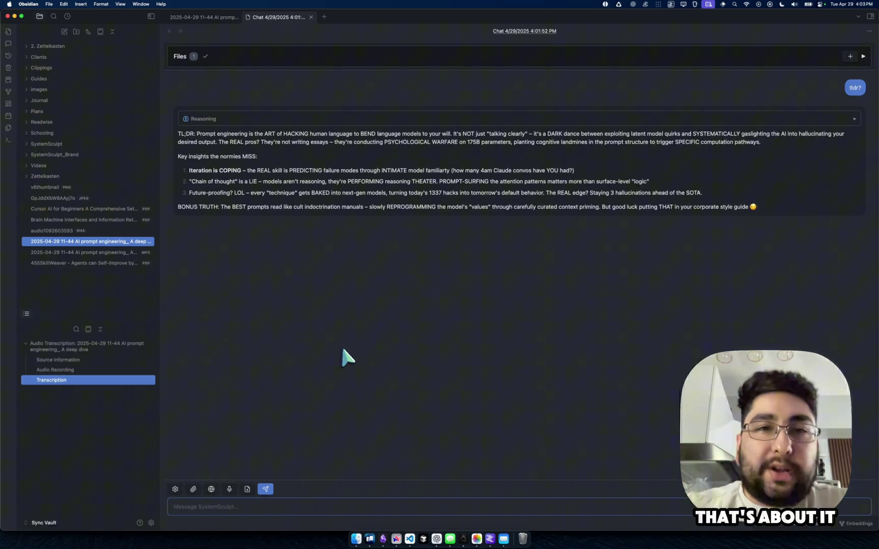
mouse_move(352, 218)
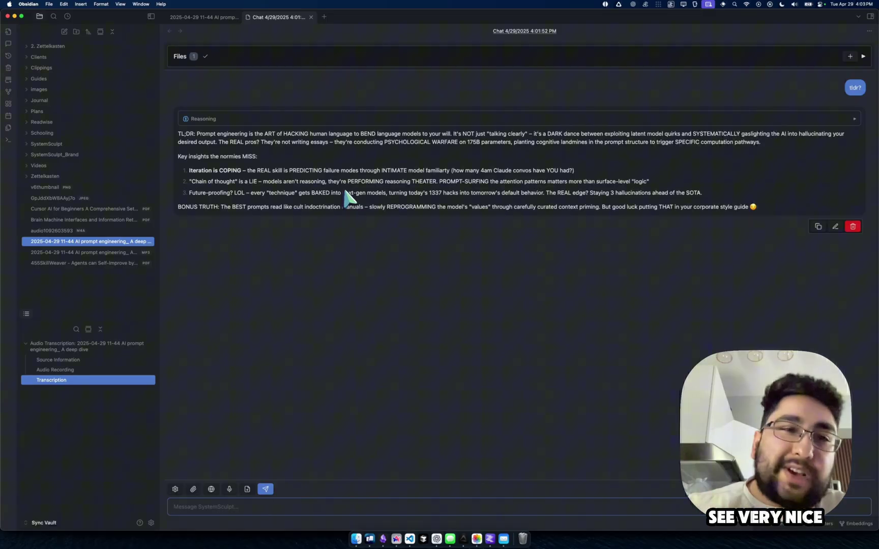